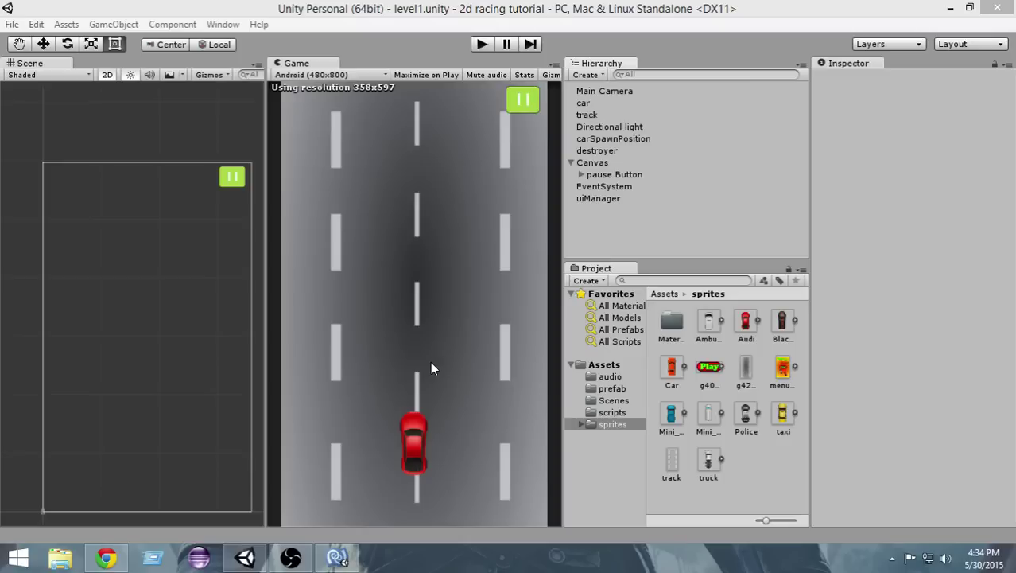
- Save the current level1 racing scene to level1.unity
left_click(12, 24)
left_click(44, 78)
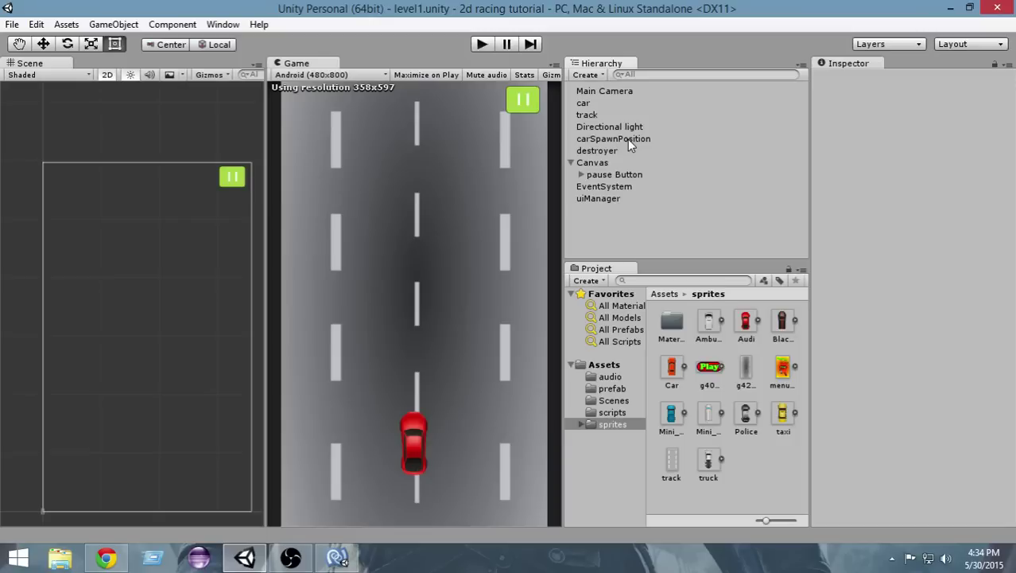
left_click(12, 24)
- Create a new untitled scene with only the Main Camera and begin saving it
left_click(35, 38)
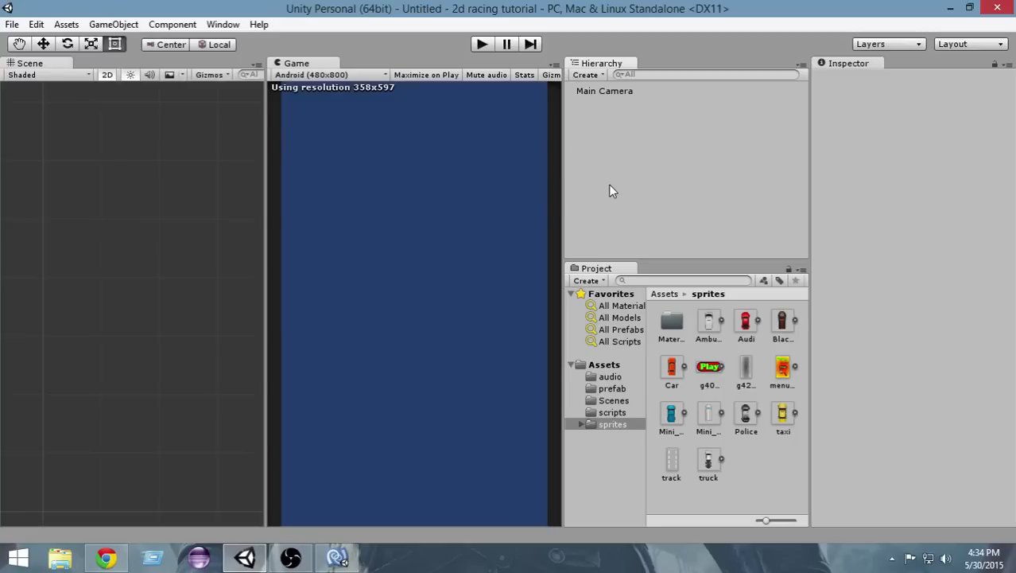
left_click(12, 24)
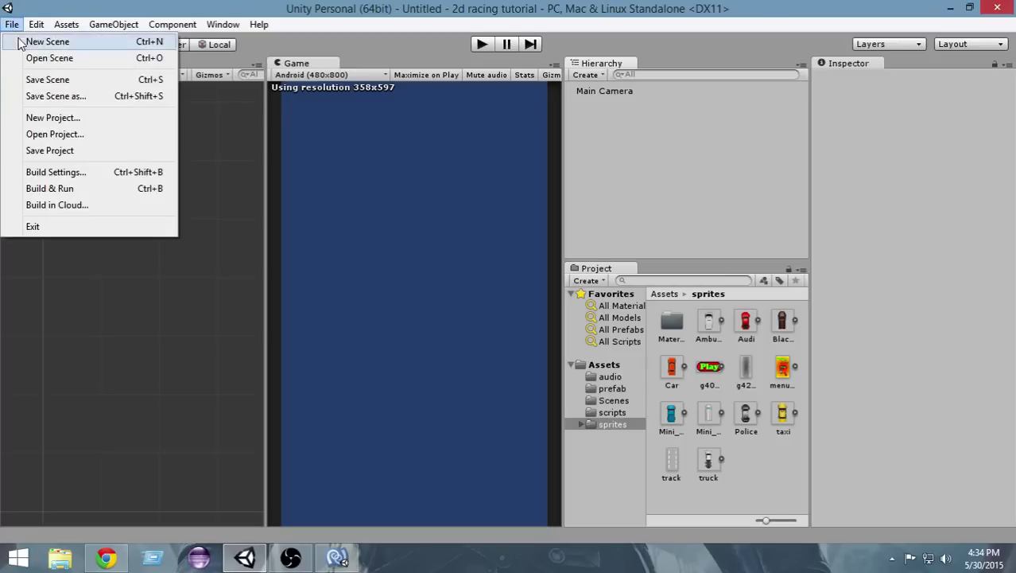
left_click(47, 80)
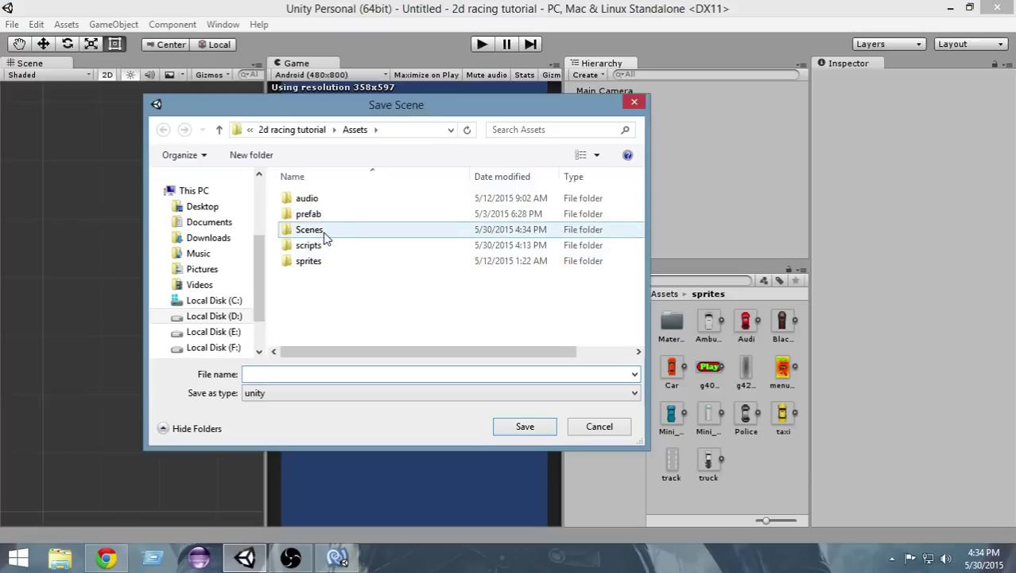
- Save the empty scene as menuScene.unity in the Assets/Scenes folder
double_click(325, 237)
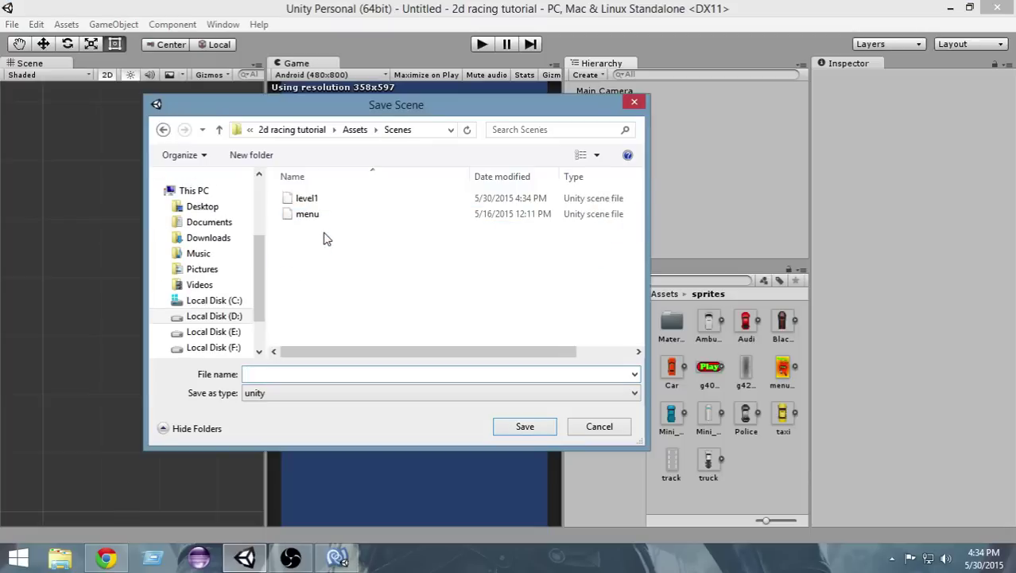
left_click(284, 374)
type("menuScene")
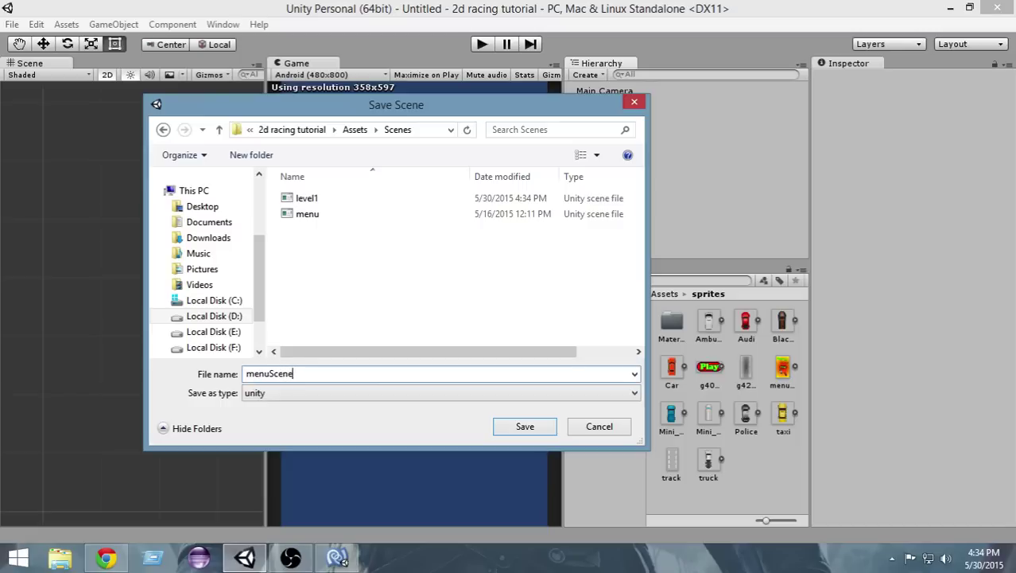
left_click(535, 431)
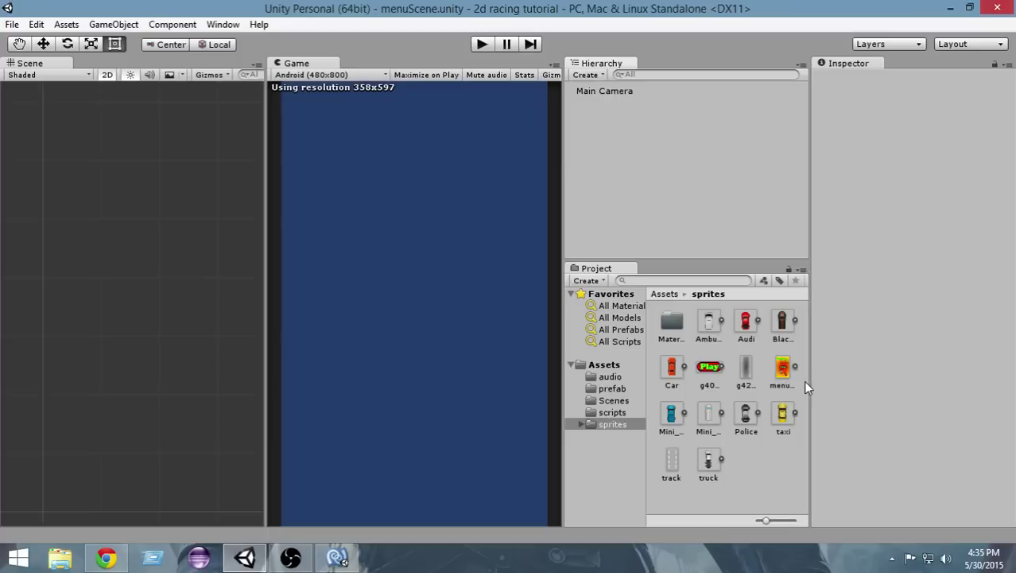
- Preview the menuracer sprite in the Inspector and drag it into the Hierarchy
left_click(784, 373)
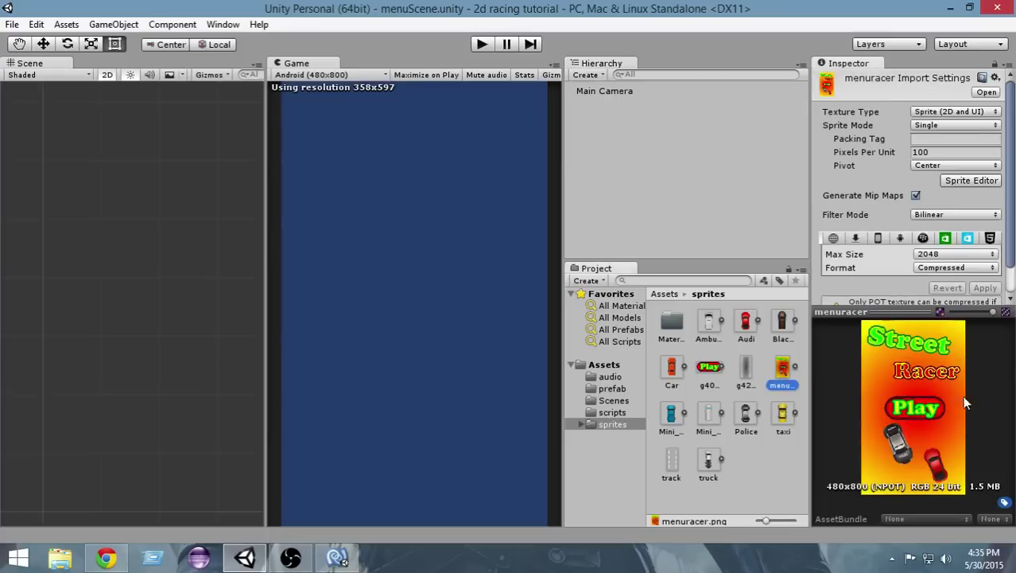
left_click_drag(902, 311, 913, 245)
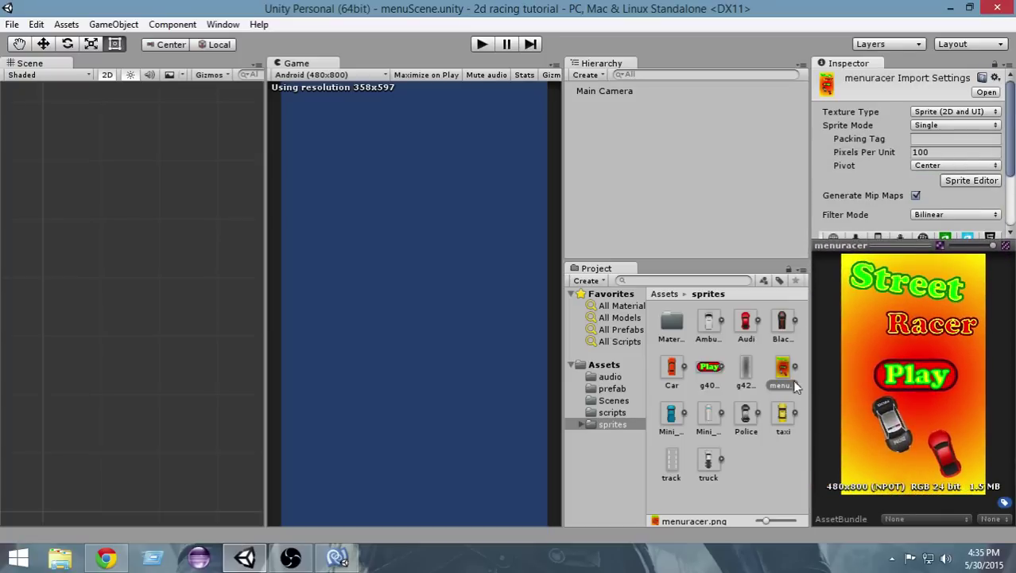
left_click_drag(784, 372, 626, 211)
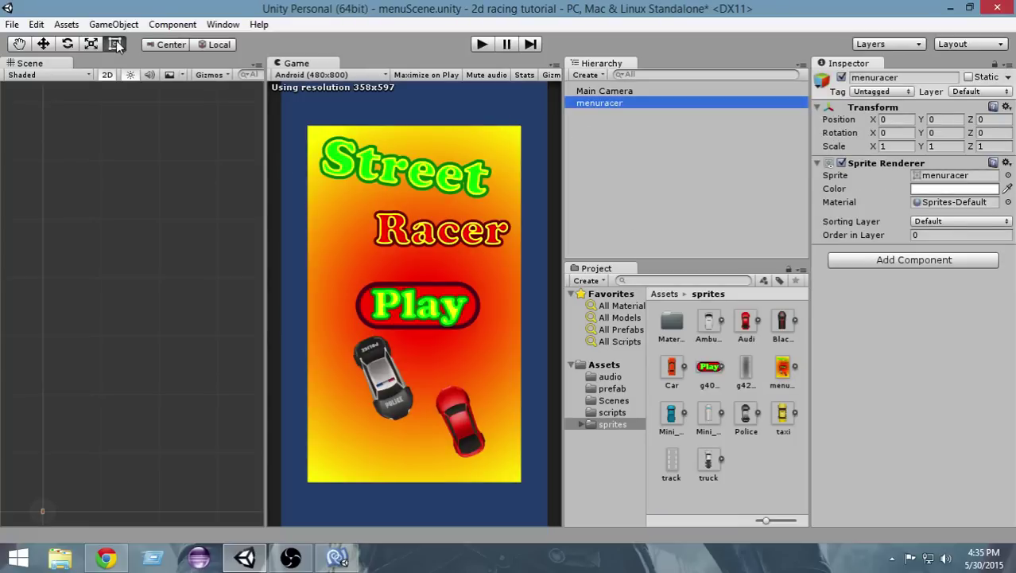
- Select the menuracer object and frame it in the Scene view
left_click(421, 102)
left_click(597, 105)
left_click(383, 178)
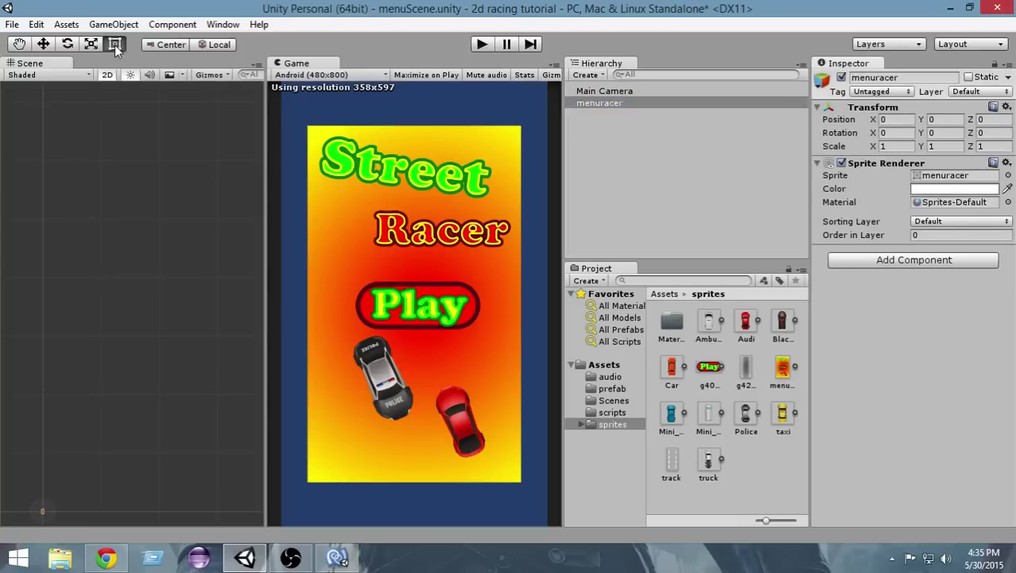
scroll(146, 172, "down", 2)
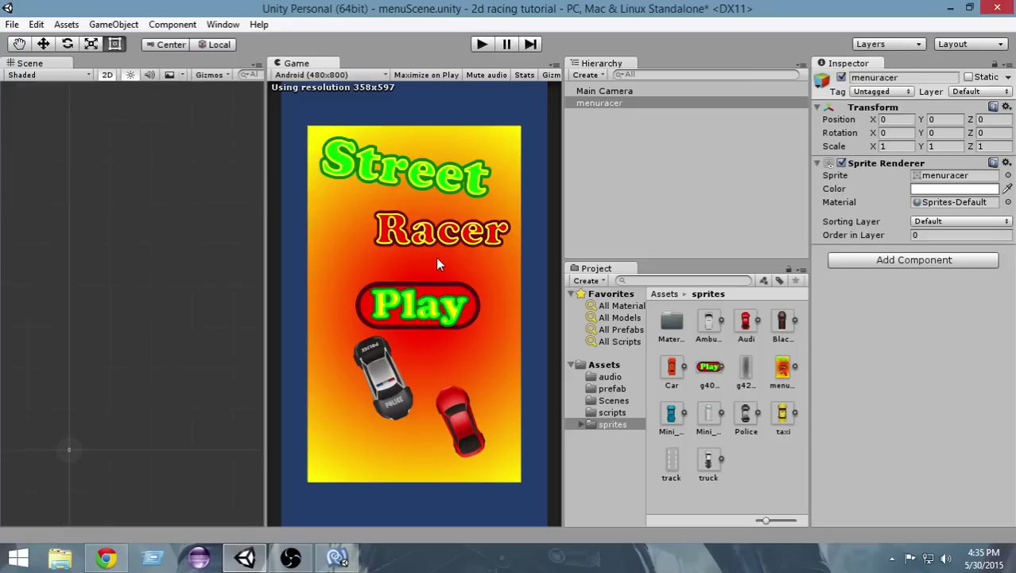
left_click(606, 105)
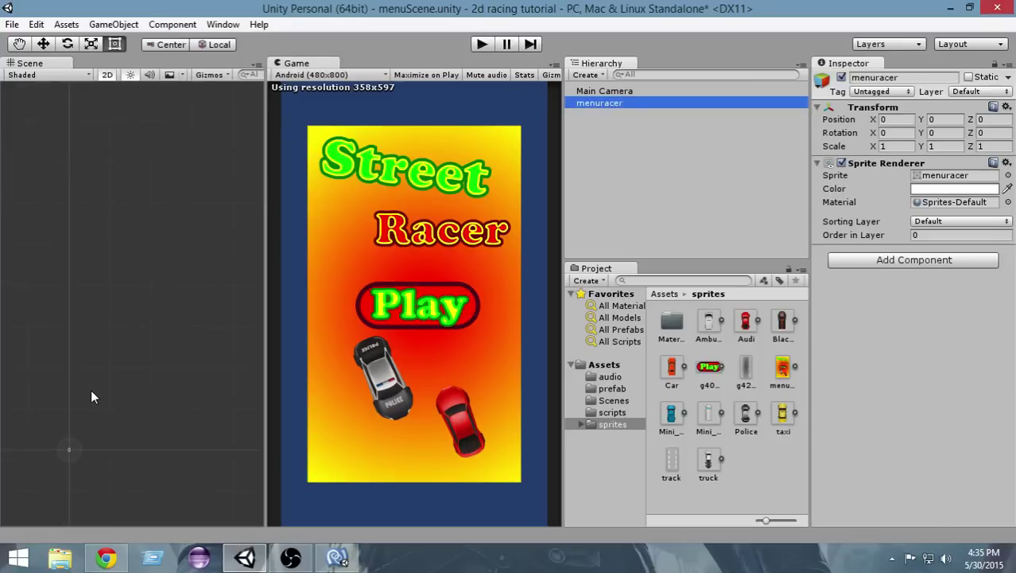
key("f")
key("f")
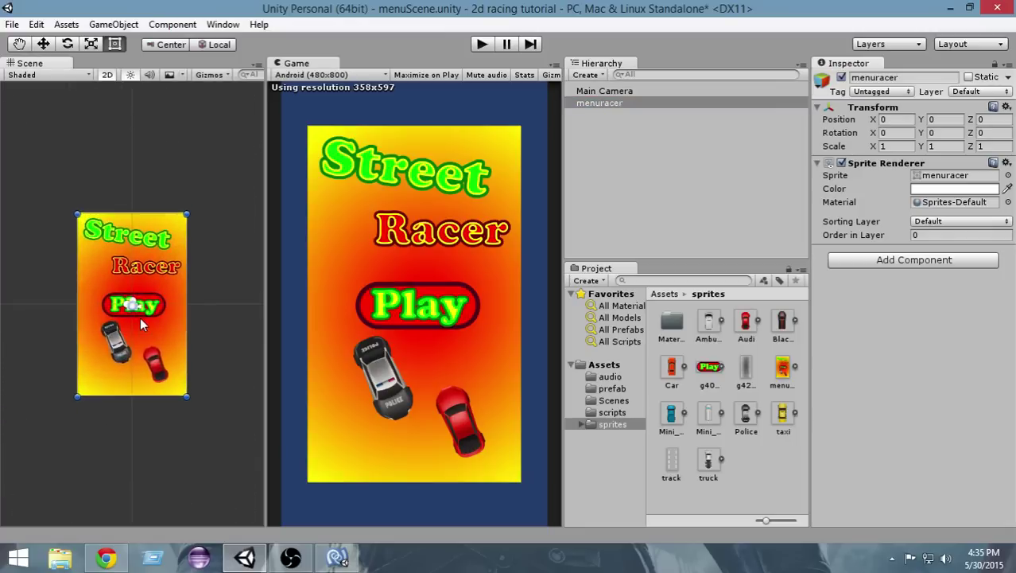
- Drag the sprite's top, left, right and bottom edges out to about 1.24 × 1.27 scale
scroll(139, 317, "up", 3)
scroll(140, 317, "down", 1)
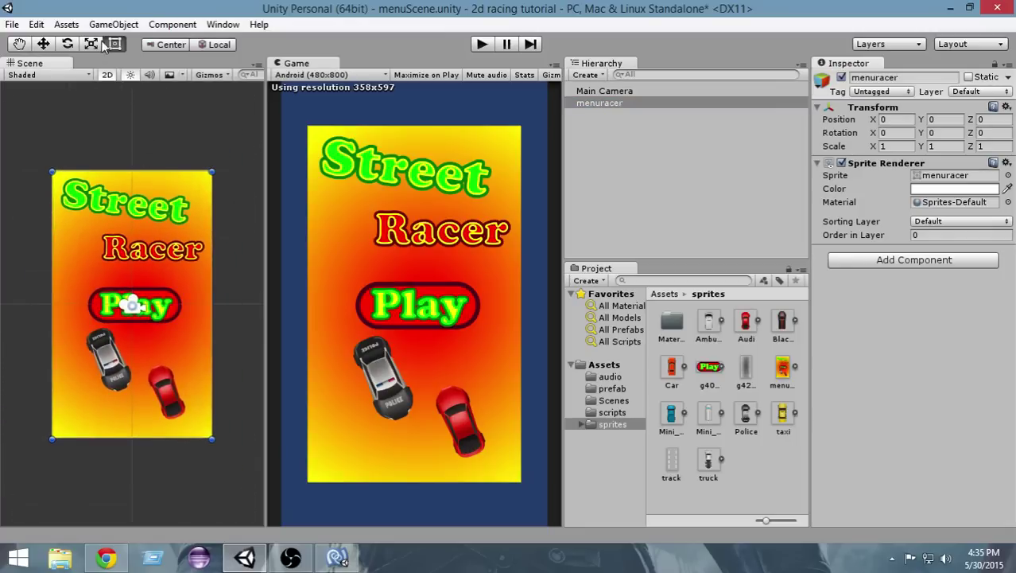
left_click_drag(136, 173, 140, 137)
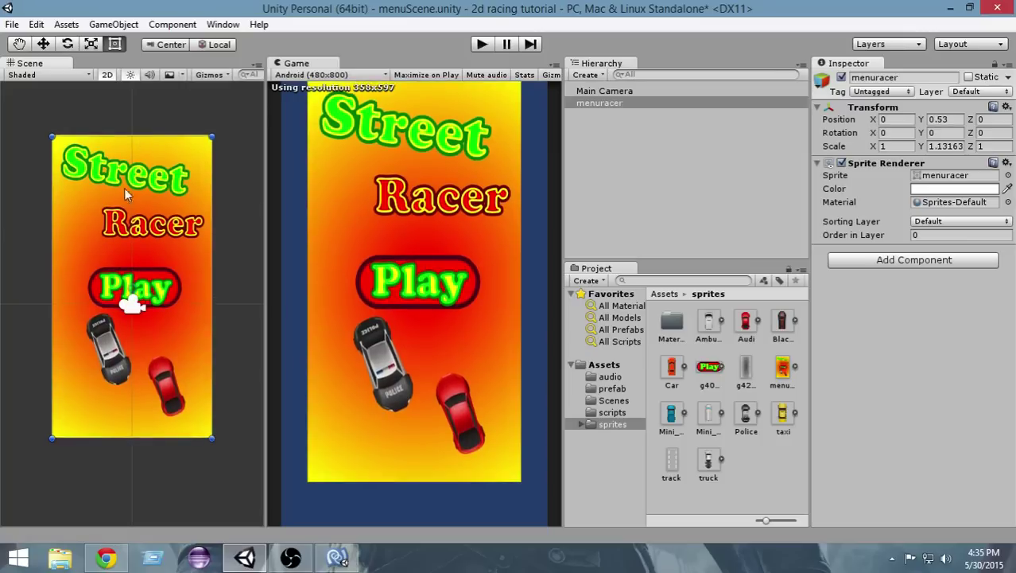
left_click_drag(51, 240, 29, 243)
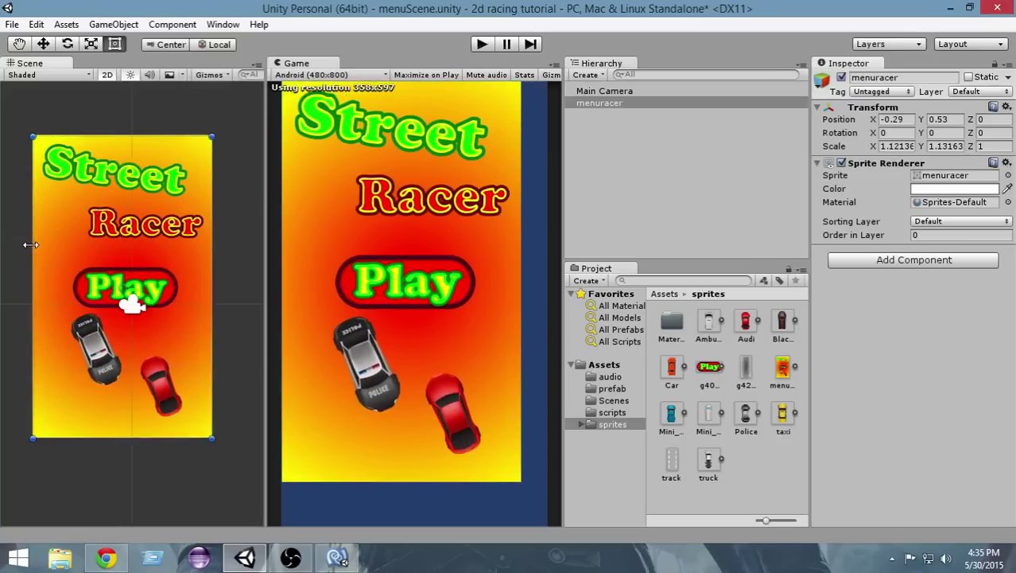
left_click_drag(212, 274, 231, 277)
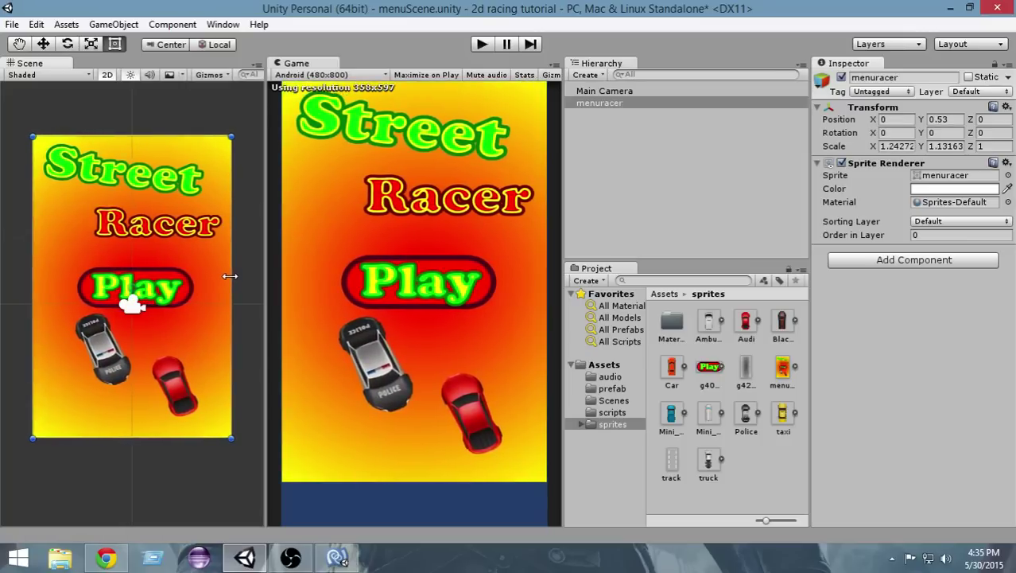
left_click_drag(144, 437, 146, 473)
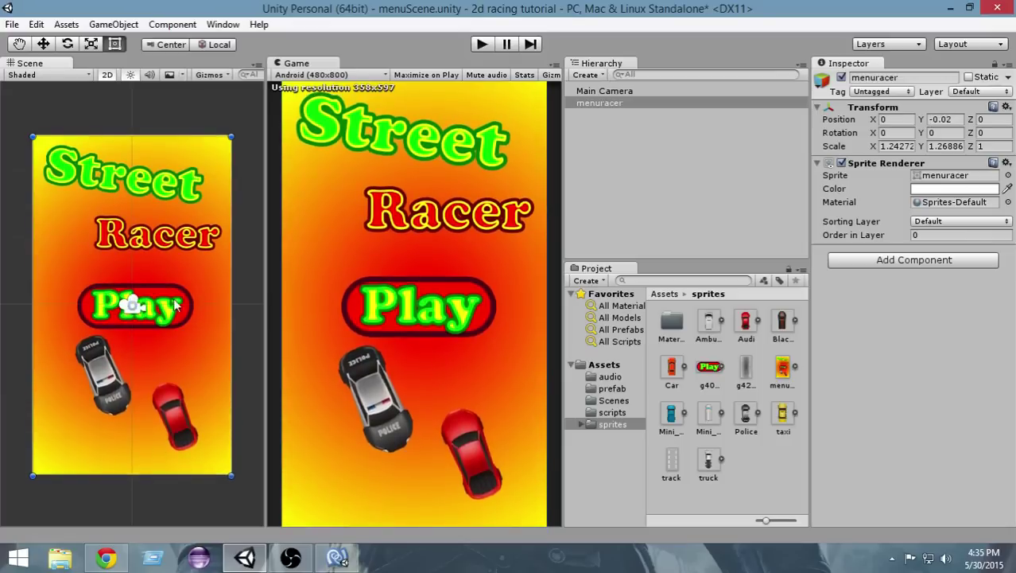
left_click(613, 91)
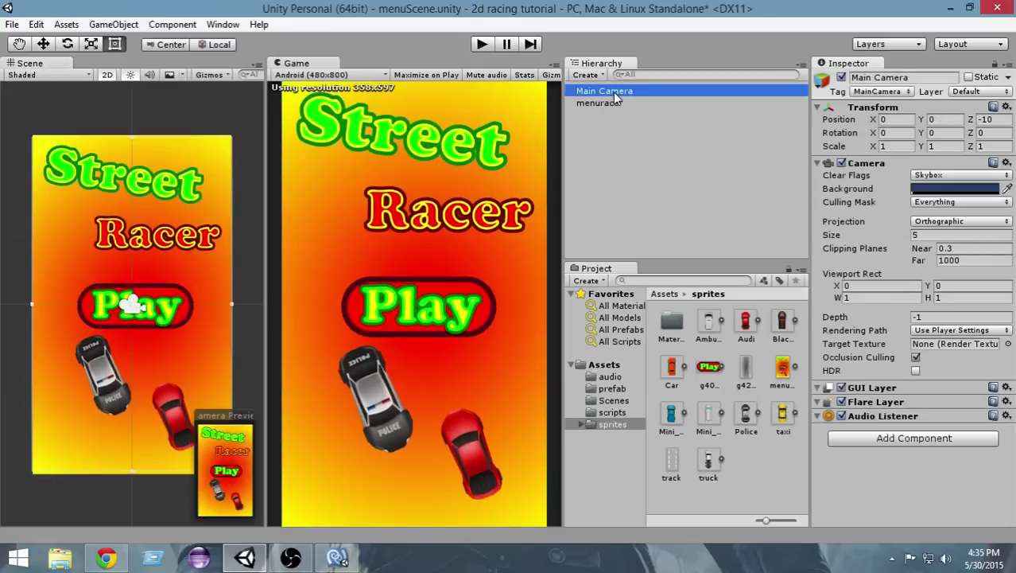
left_click(616, 104)
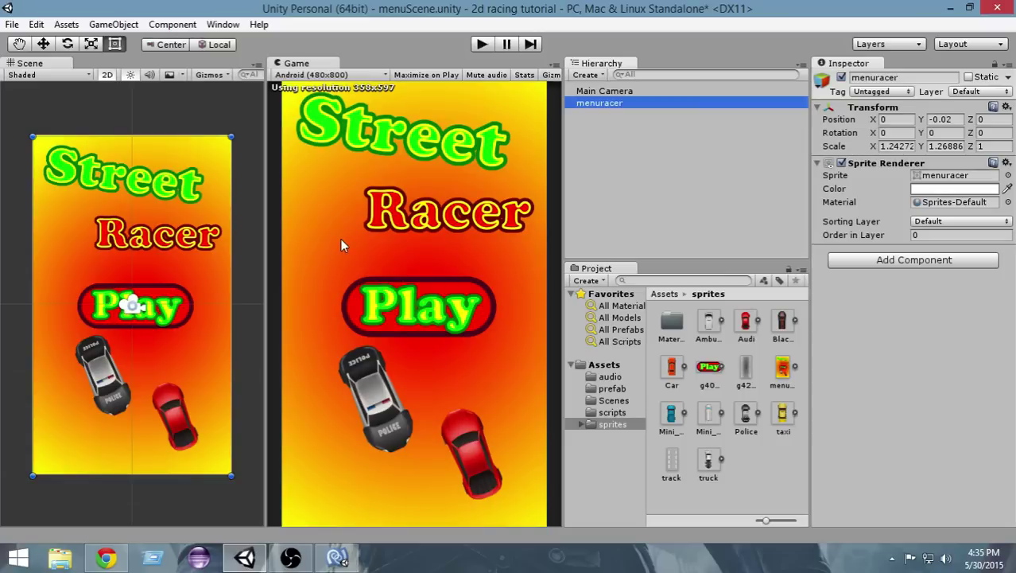
left_click(612, 90)
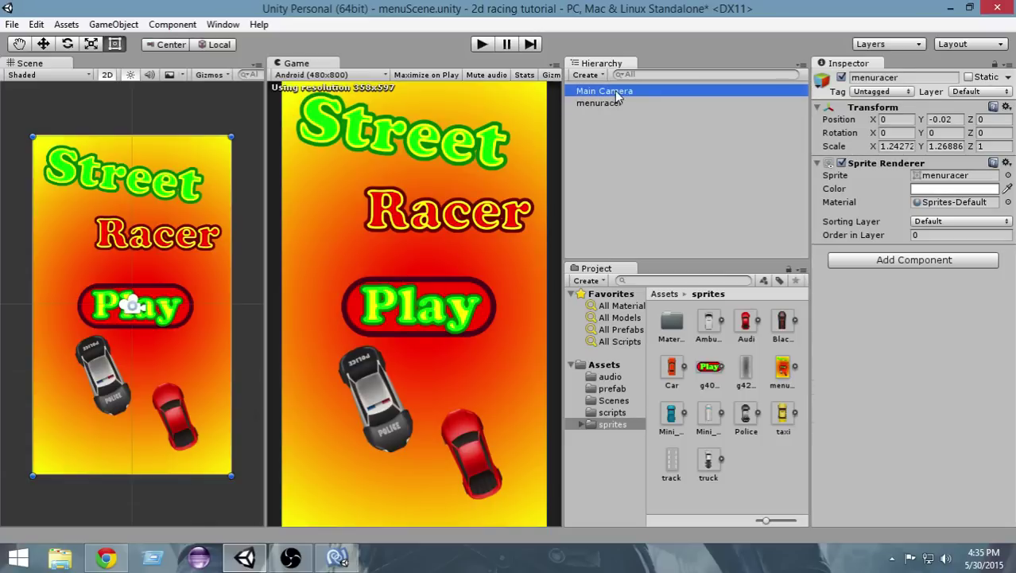
left_click(620, 102)
left_click(627, 127)
left_click(612, 105)
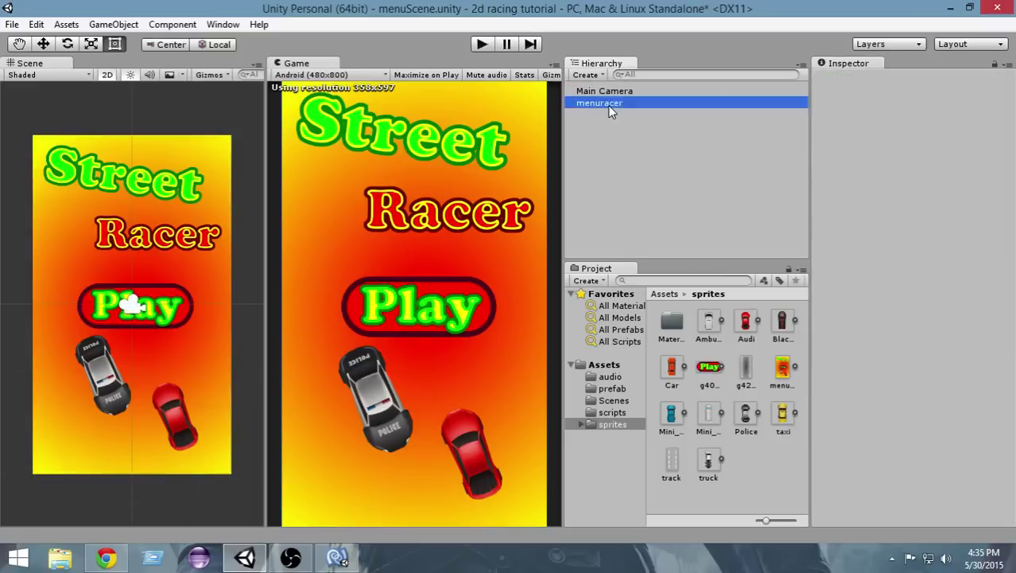
left_click(618, 125)
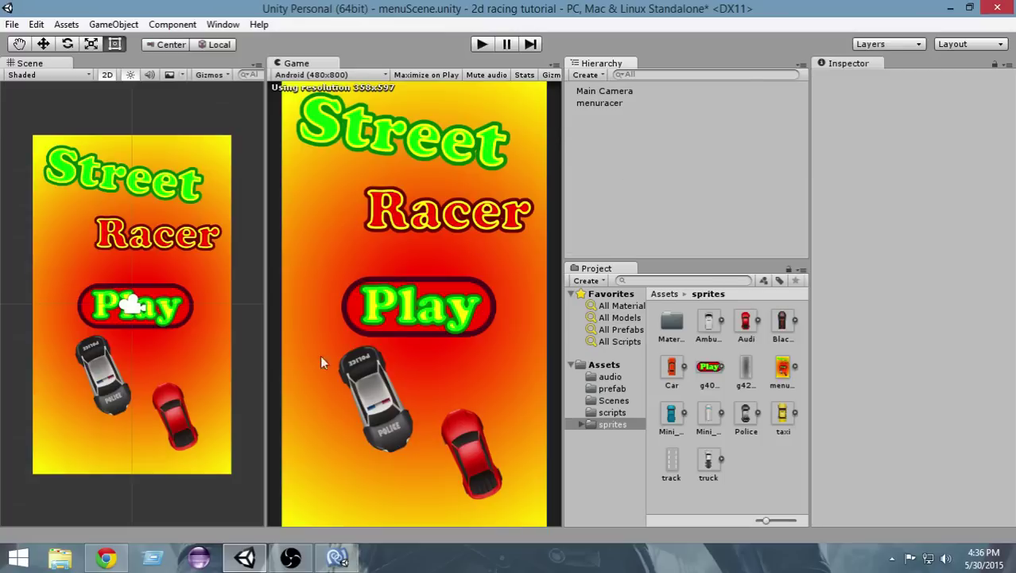
- Create a UI Button, with its Canvas and EventSystem, and select the Button
left_click(589, 75)
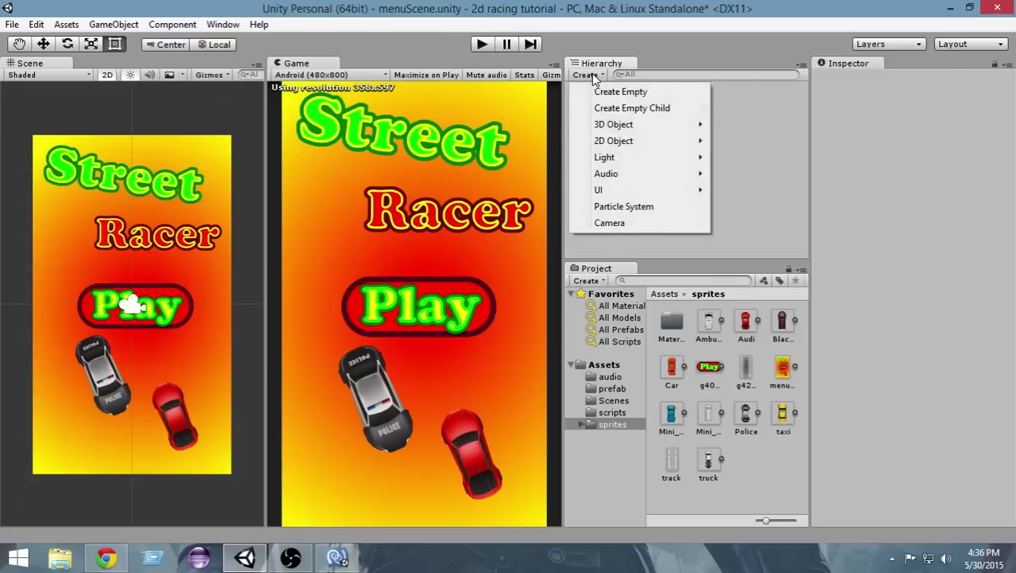
mouse_move(623, 189)
left_click(745, 206)
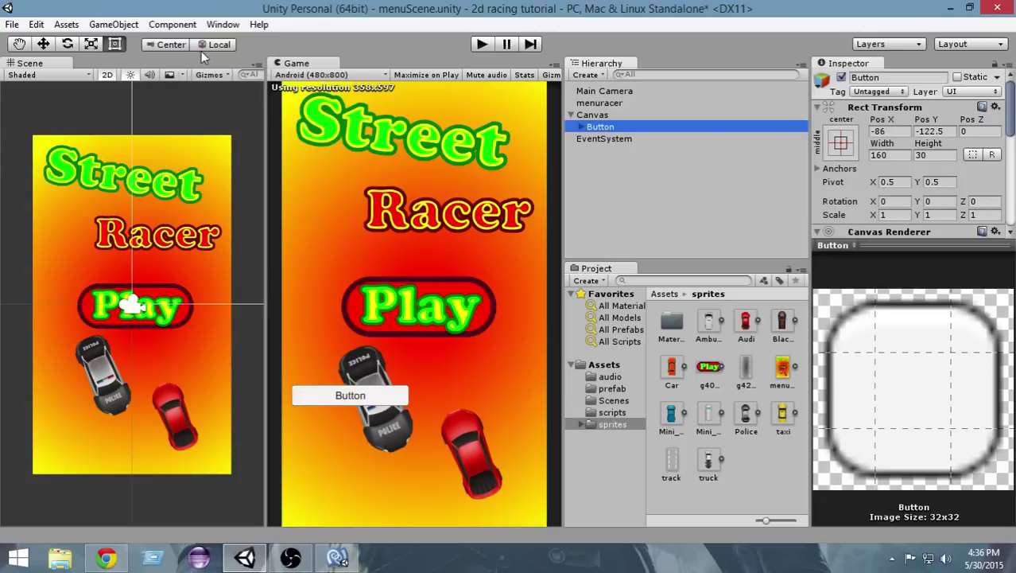
left_click(129, 298)
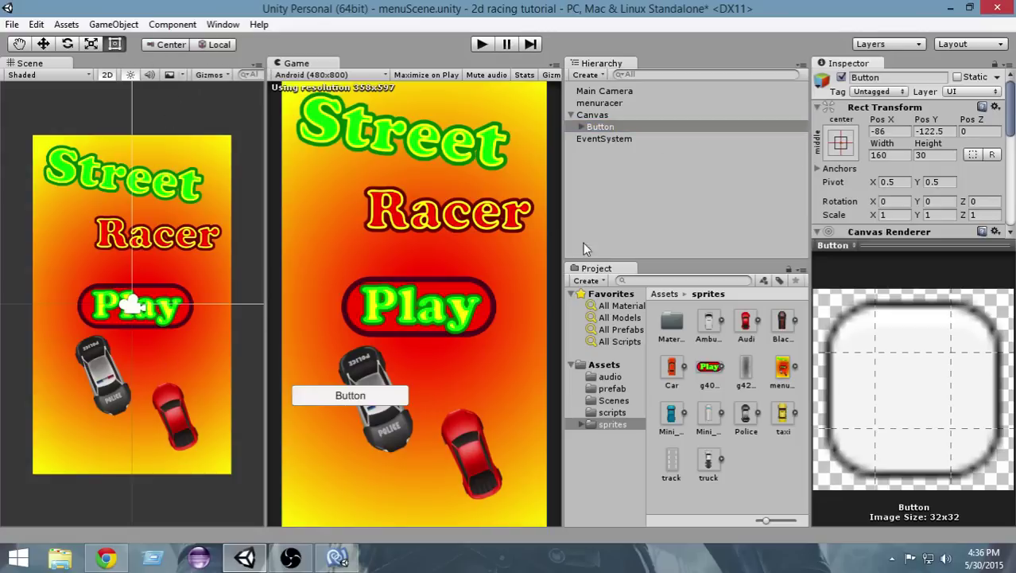
left_click(598, 123)
- Move the Button onto the Play graphic and enlarge it to about 179×85
key("f")
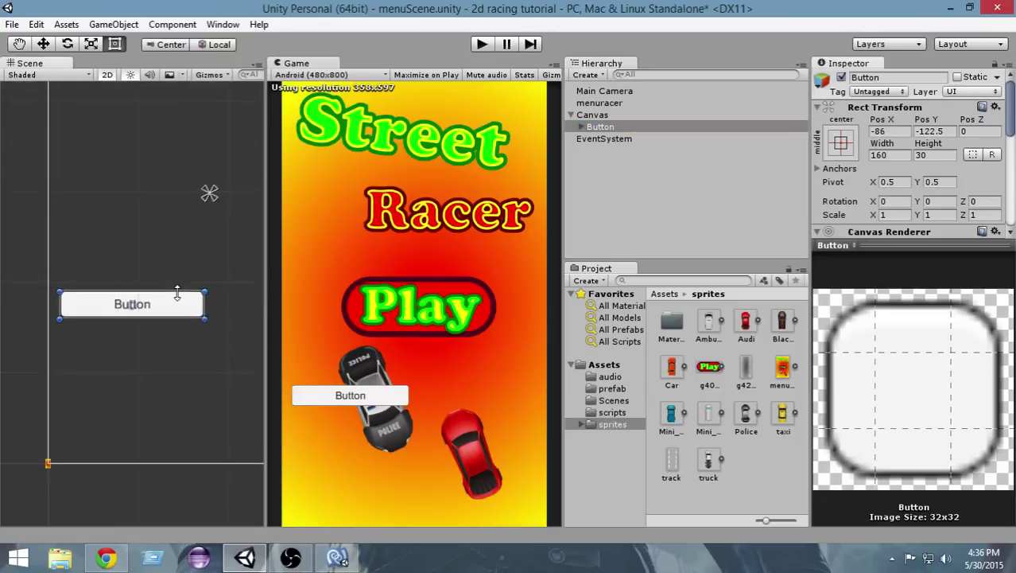
scroll(175, 308, "down", 4)
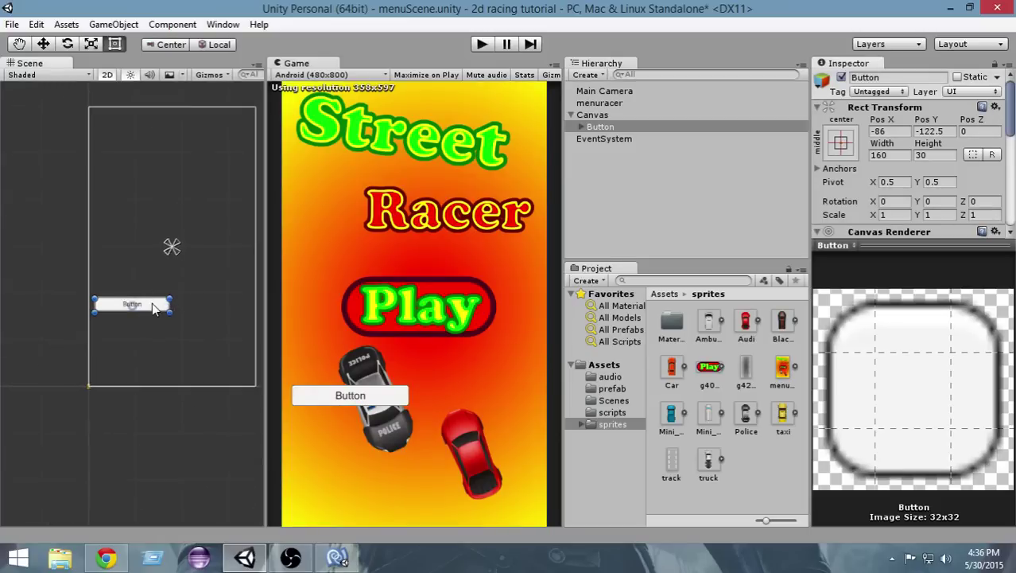
left_click_drag(152, 302, 196, 251)
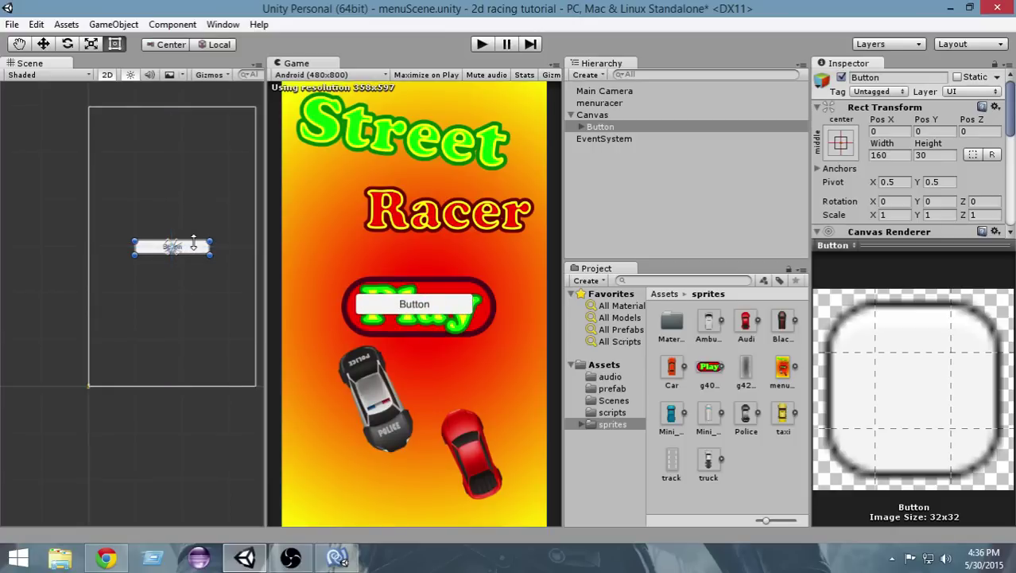
mouse_move(193, 245)
left_mouse_down()
mouse_move(195, 219)
mouse_move(195, 230)
left_mouse_up()
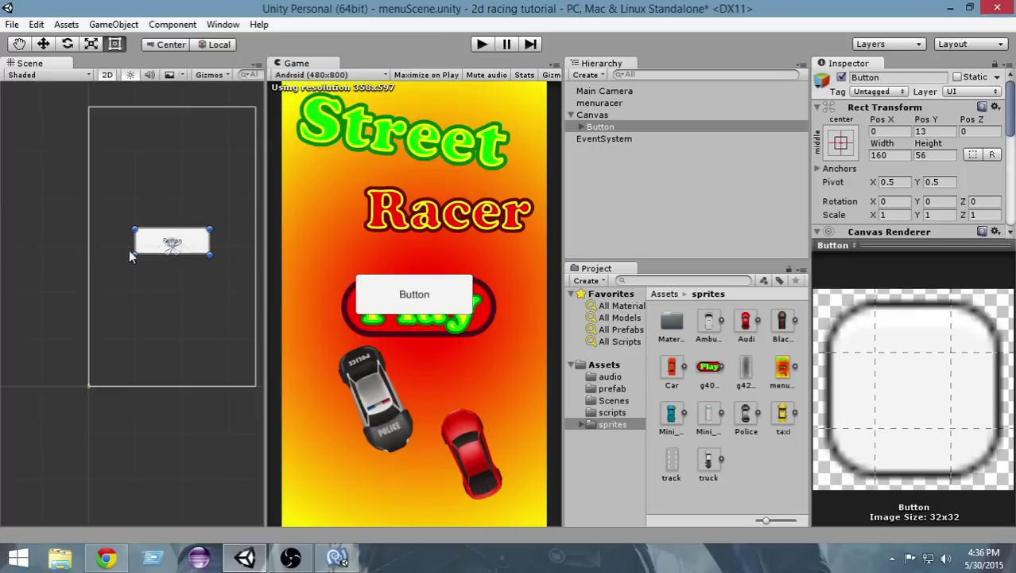
left_click_drag(134, 245, 182, 269)
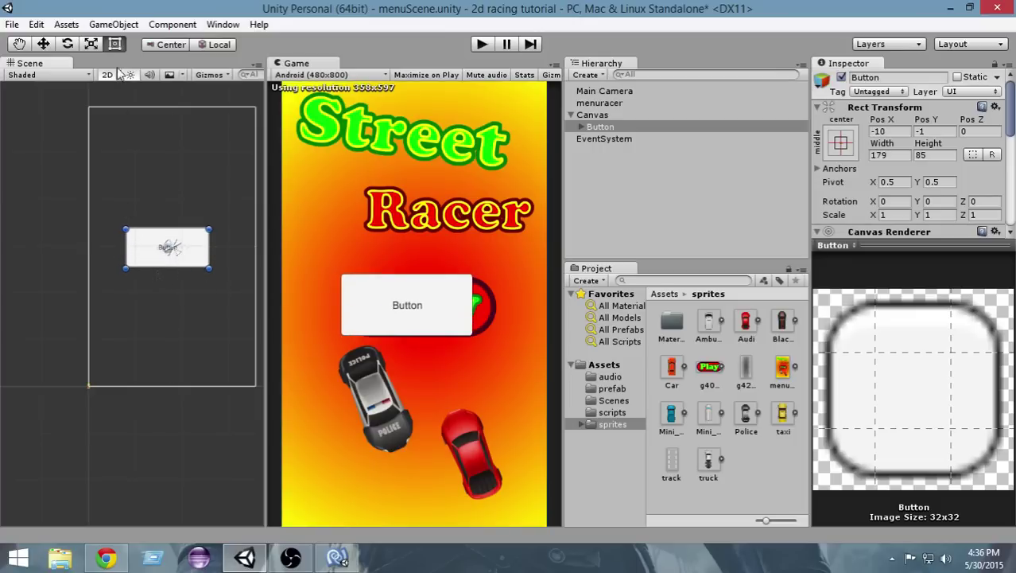